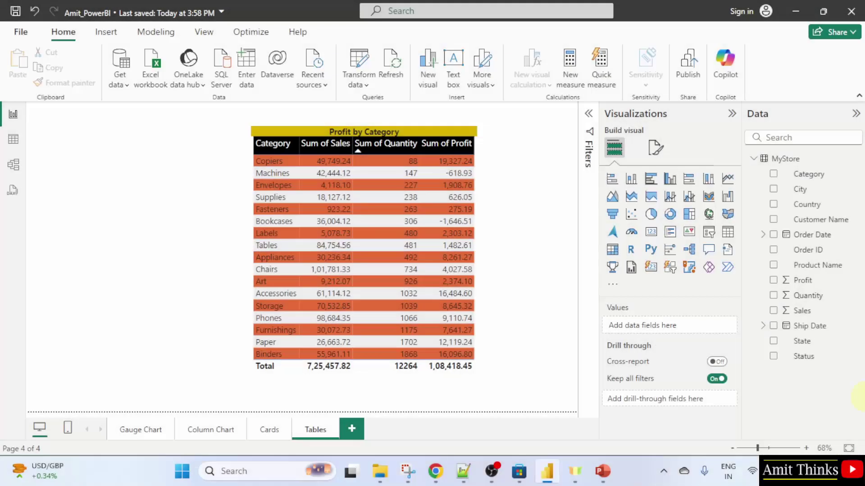
- Set the Profit by Category table's style preset to None, removing banded rows and the dark header
click(474, 135)
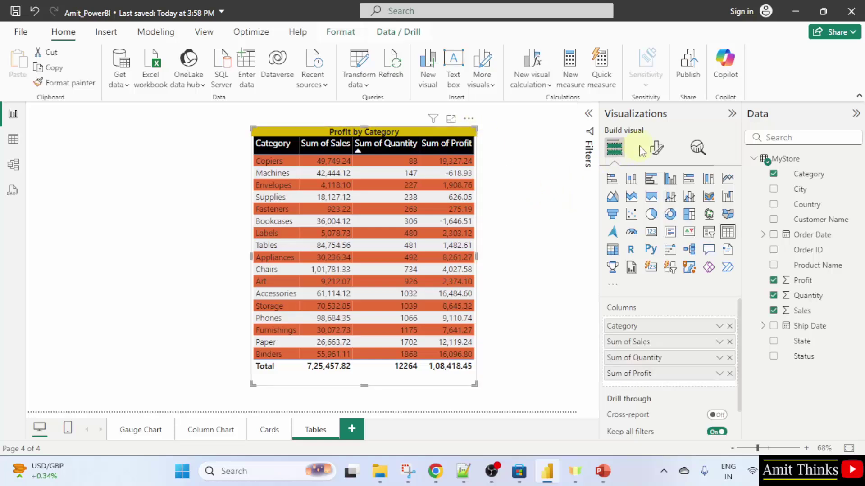
click(657, 148)
click(670, 243)
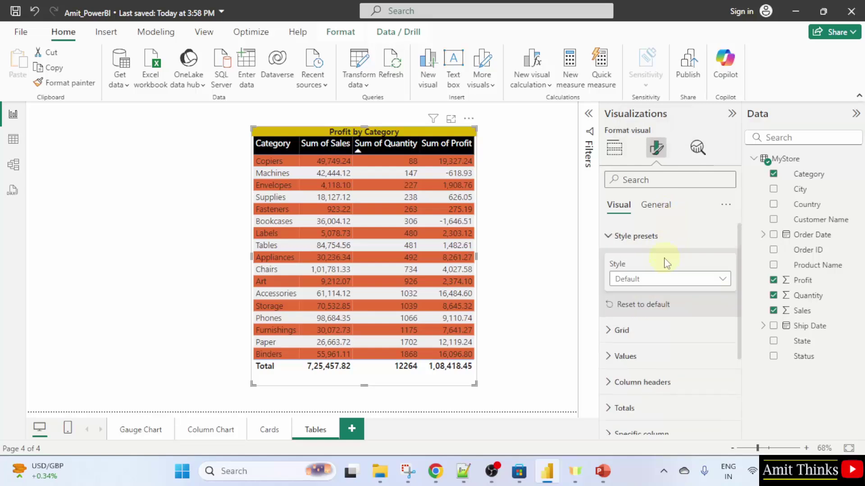
click(666, 278)
click(660, 311)
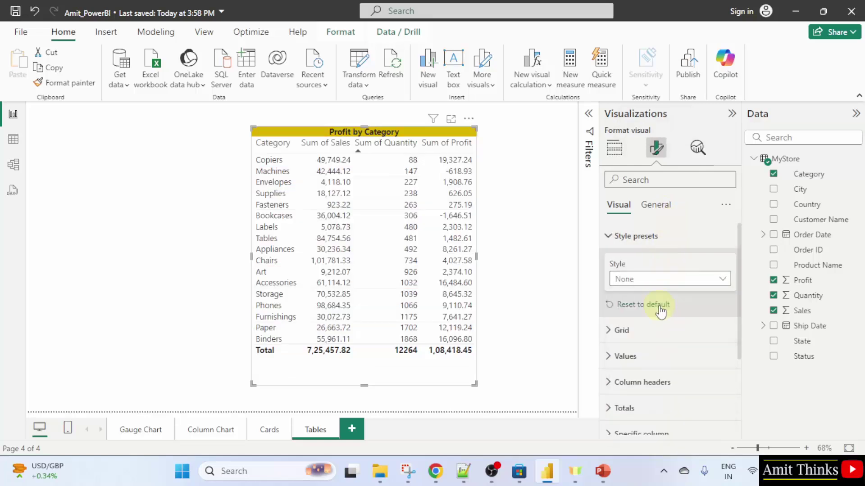
- Give the table's column headers a black background and white text
click(535, 252)
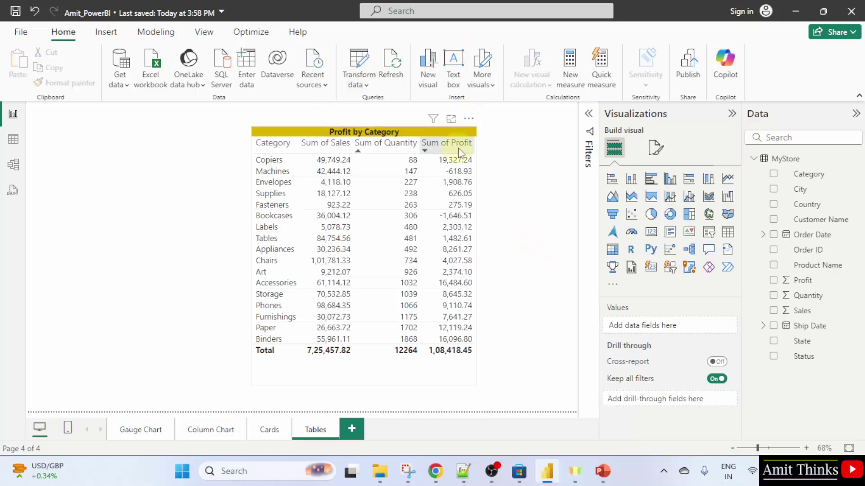
click(462, 135)
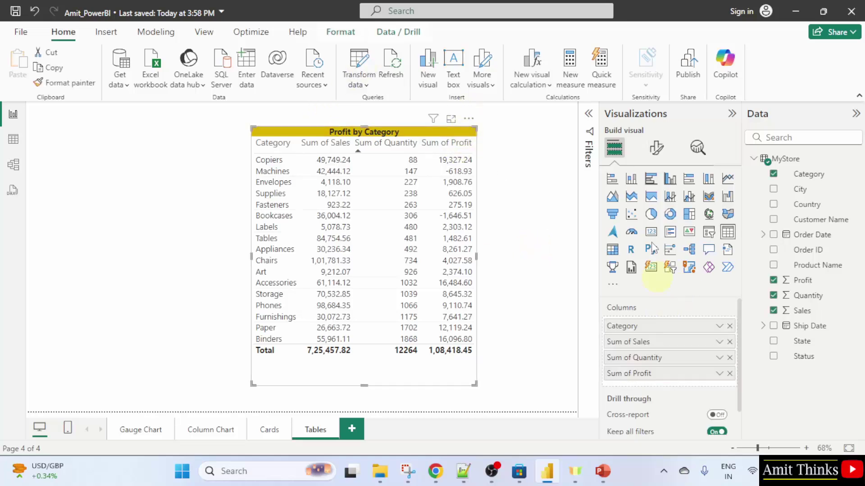
click(656, 147)
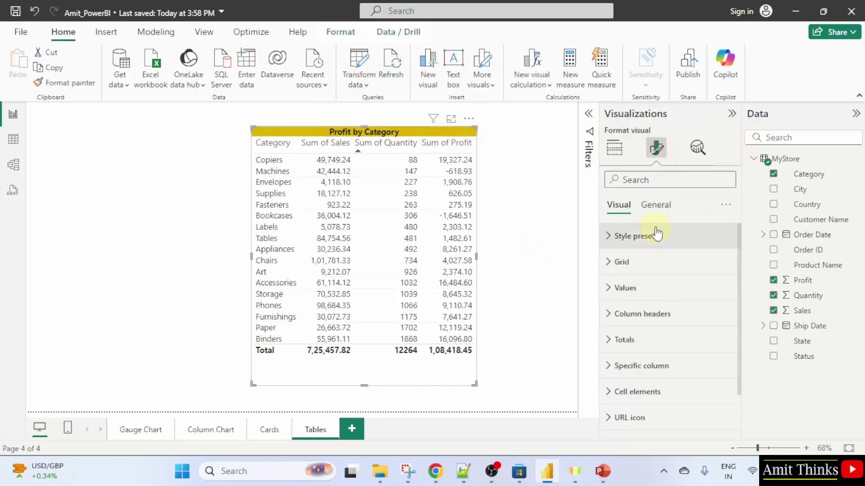
click(676, 313)
scroll(661, 379, down, 5)
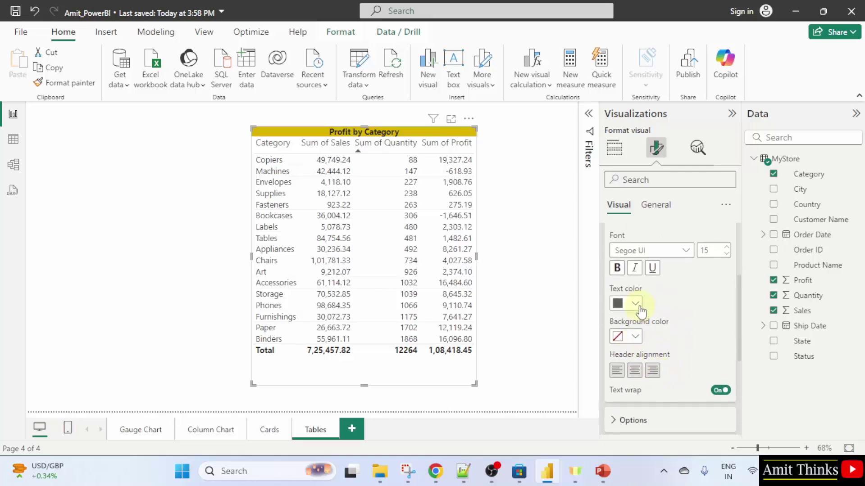
click(639, 339)
click(644, 136)
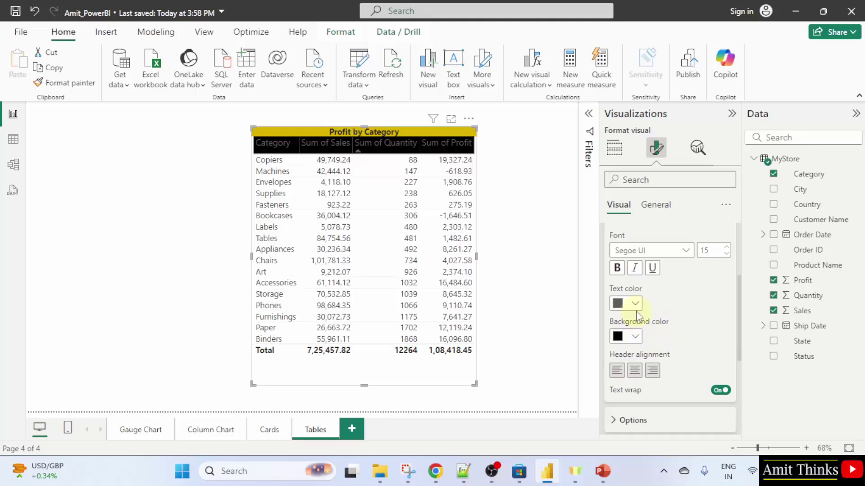
click(630, 304)
click(626, 103)
click(561, 167)
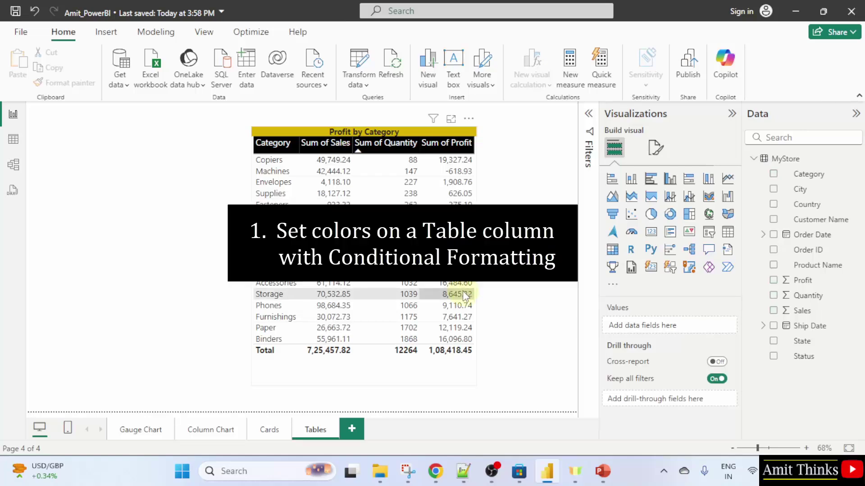
- Save the report with Ctrl+S and reselect the Profit by Category table
key(ctrl+s)
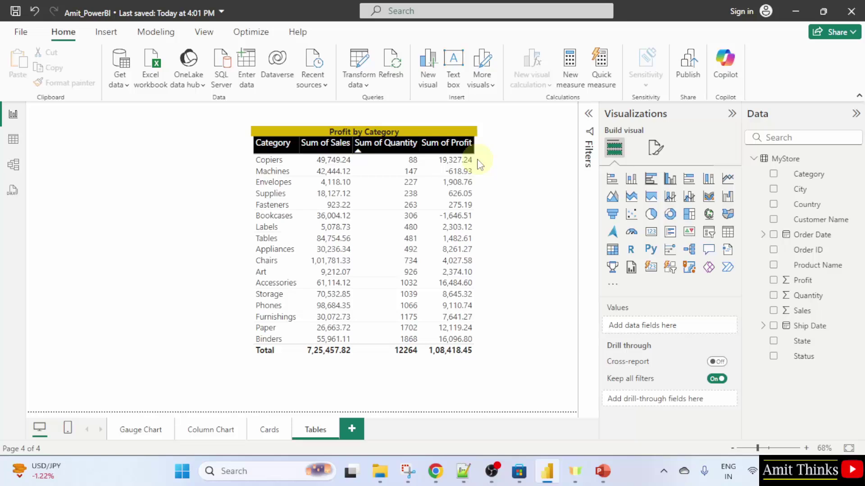
click(474, 136)
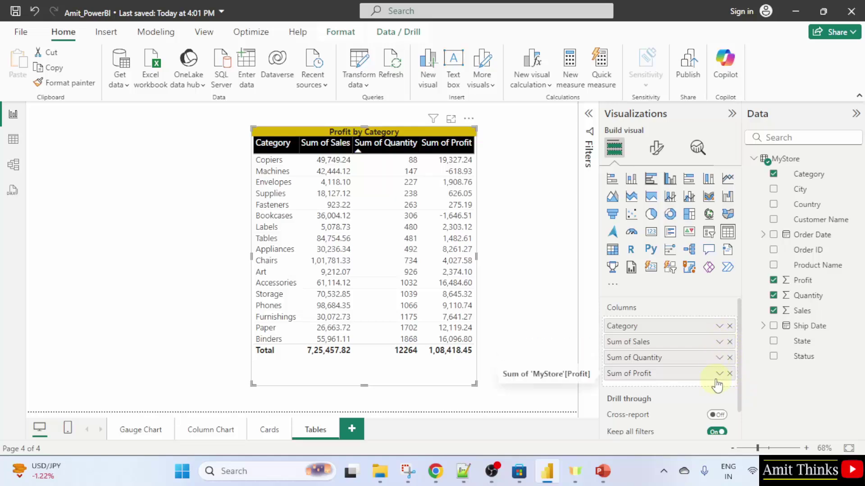
- Shade the Sum of Sales cells with a blue lowest-to-highest background gradient
click(720, 342)
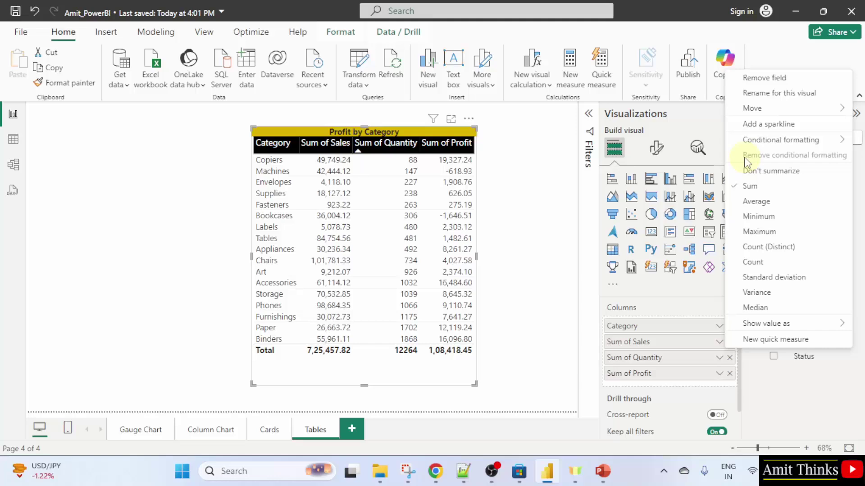
mouse_move(753, 143)
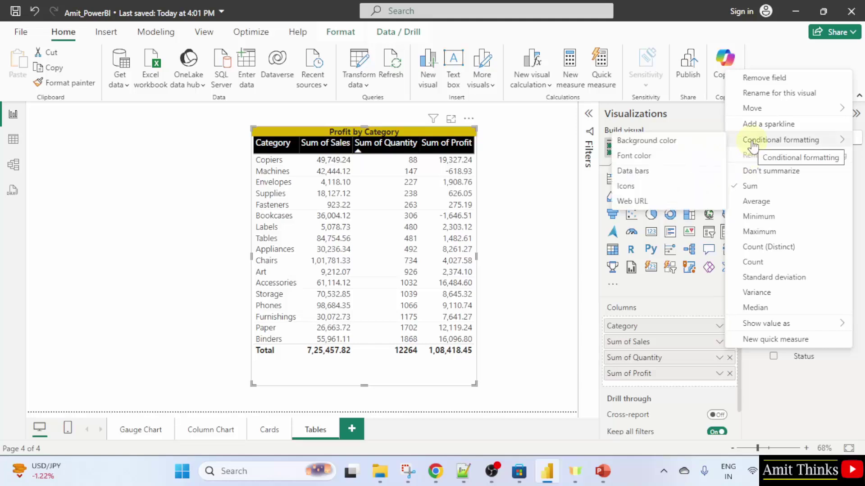
click(699, 143)
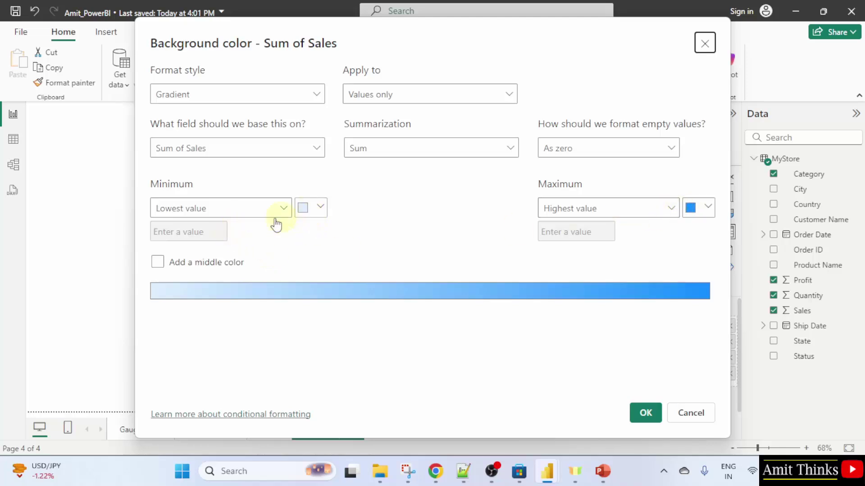
click(646, 415)
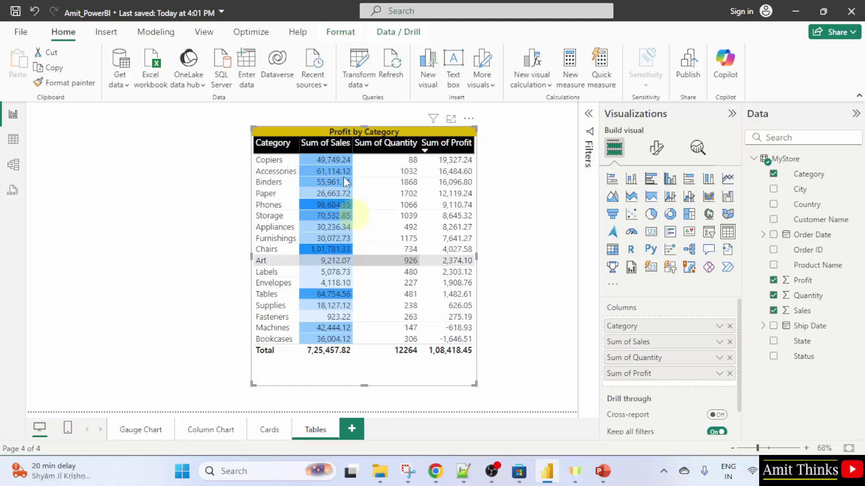
click(306, 148)
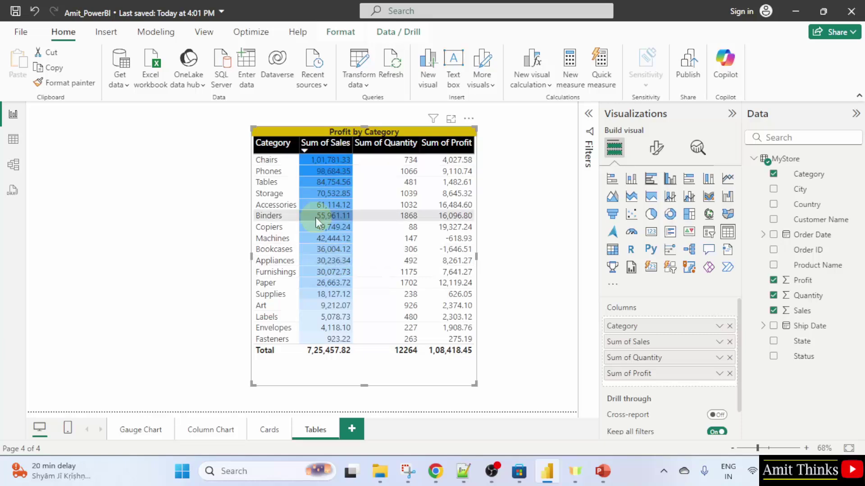
click(306, 149)
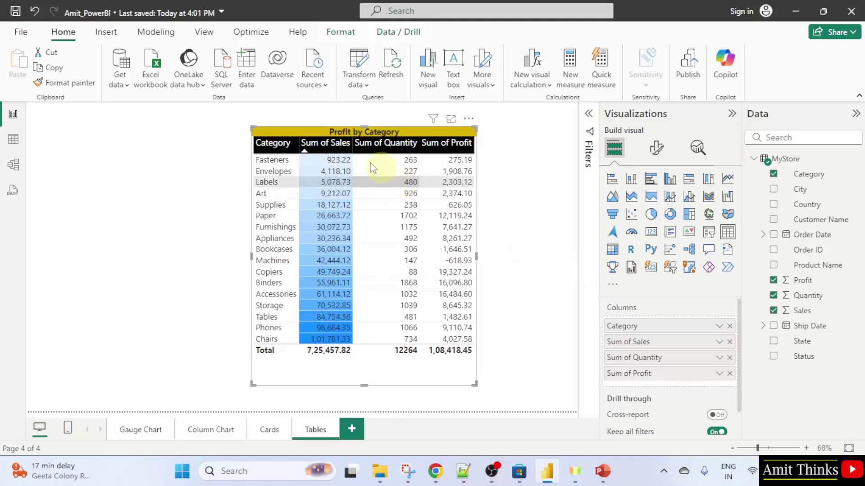
click(425, 151)
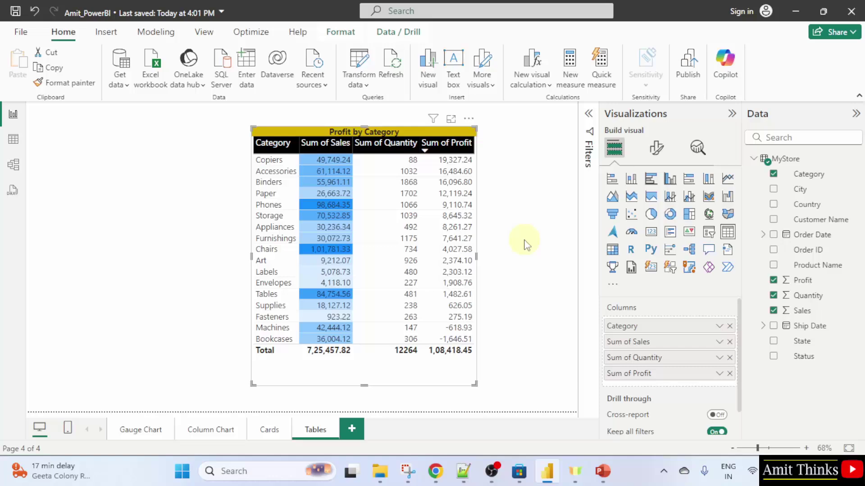
- Add the coloured five-arrow icon set to Sum of Profit, green up for high, red down for low
click(719, 375)
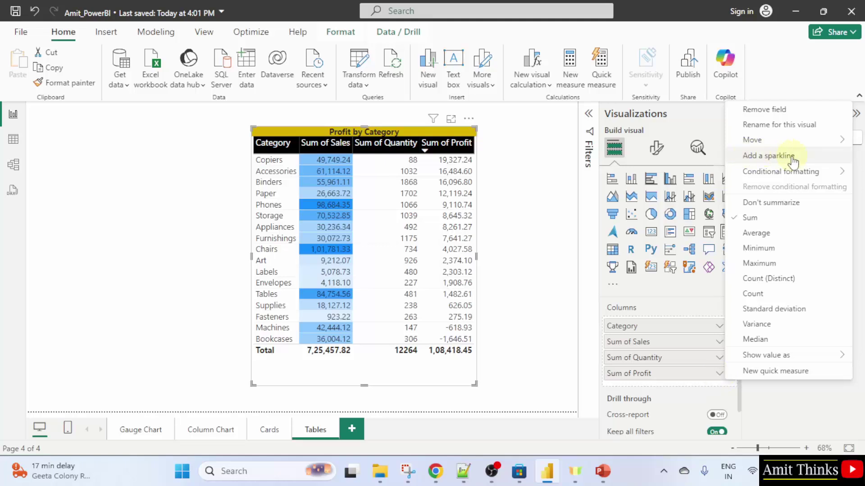
mouse_move(792, 178)
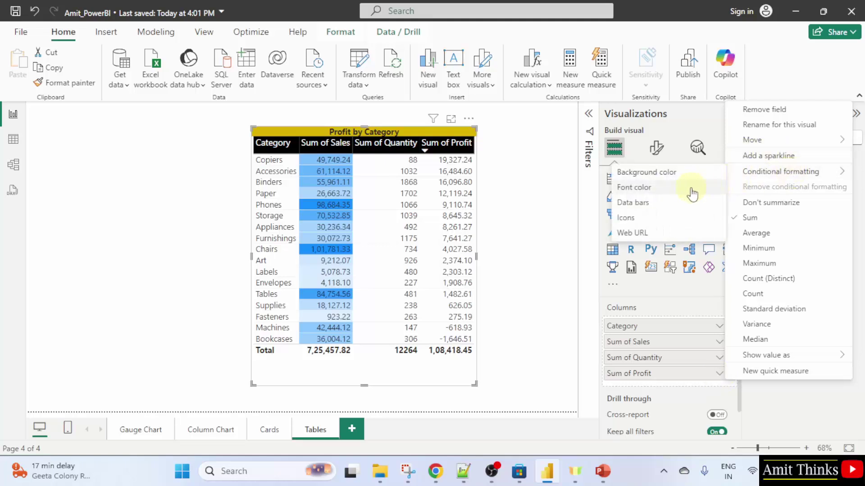
click(671, 227)
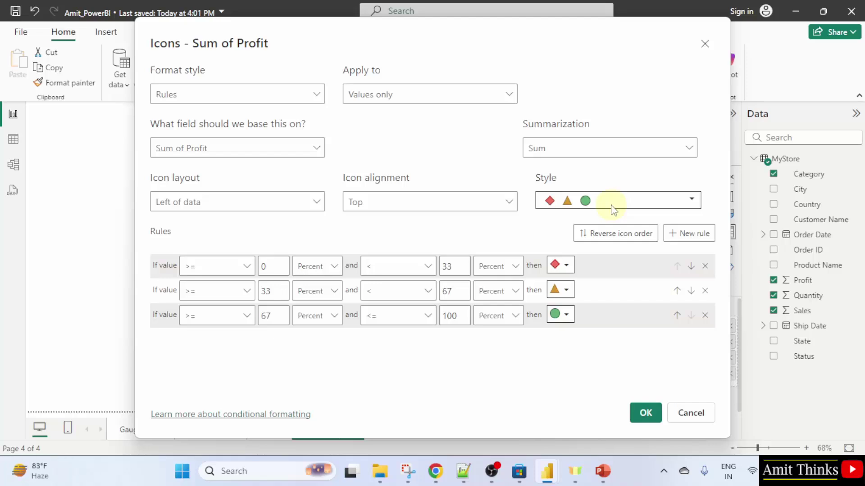
click(663, 201)
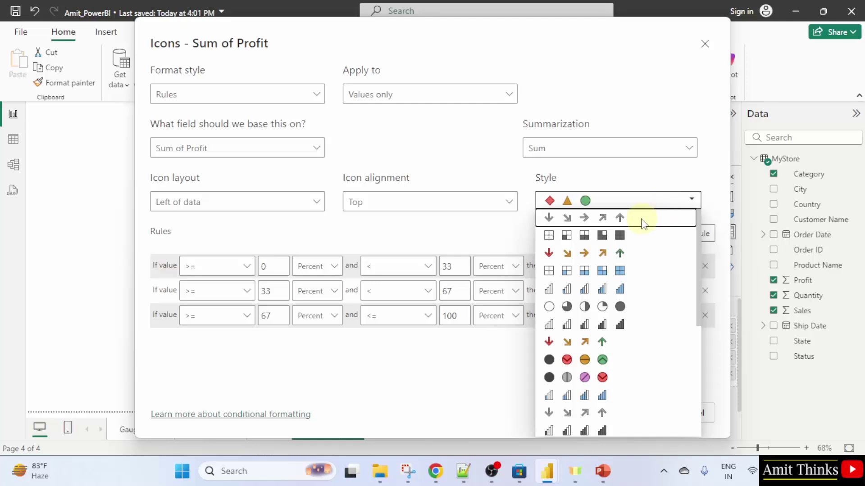
click(626, 256)
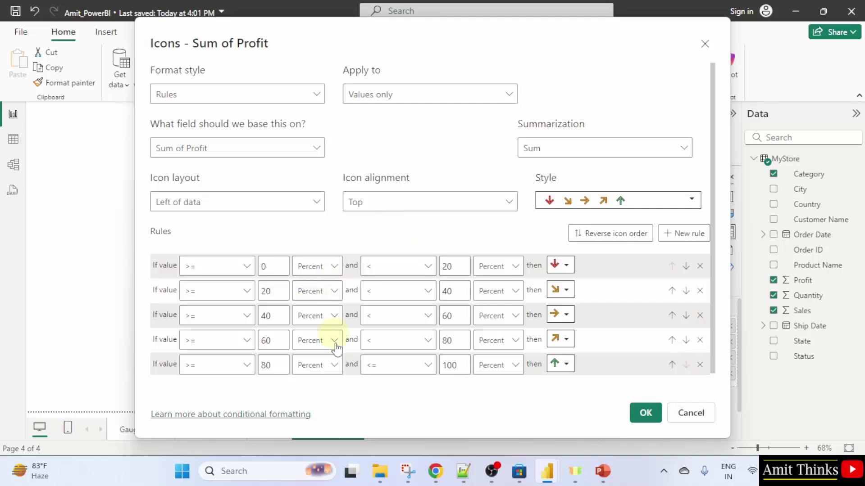
click(645, 413)
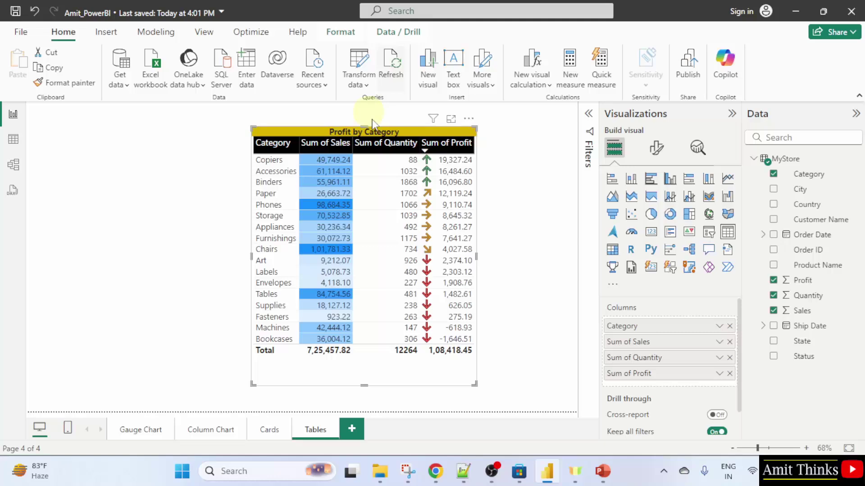
click(427, 153)
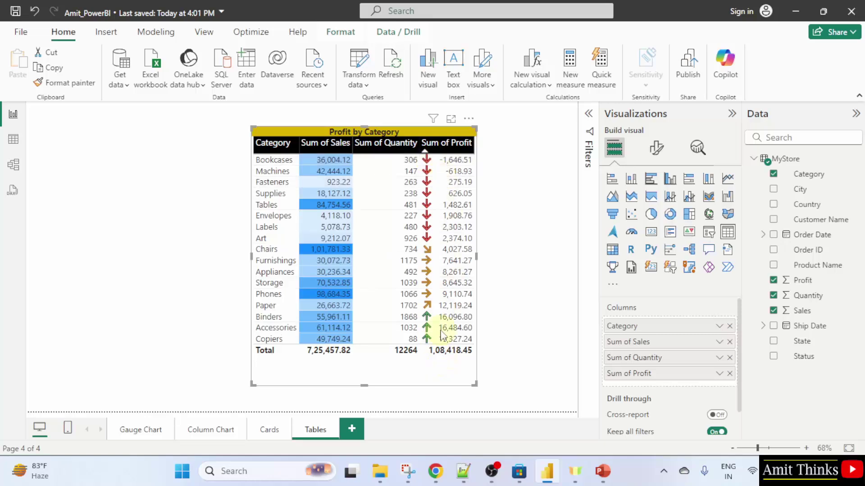
click(426, 152)
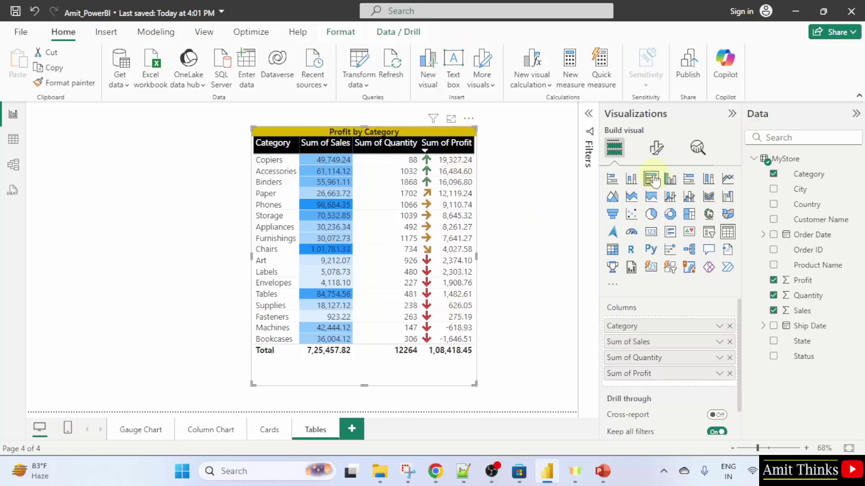
click(720, 374)
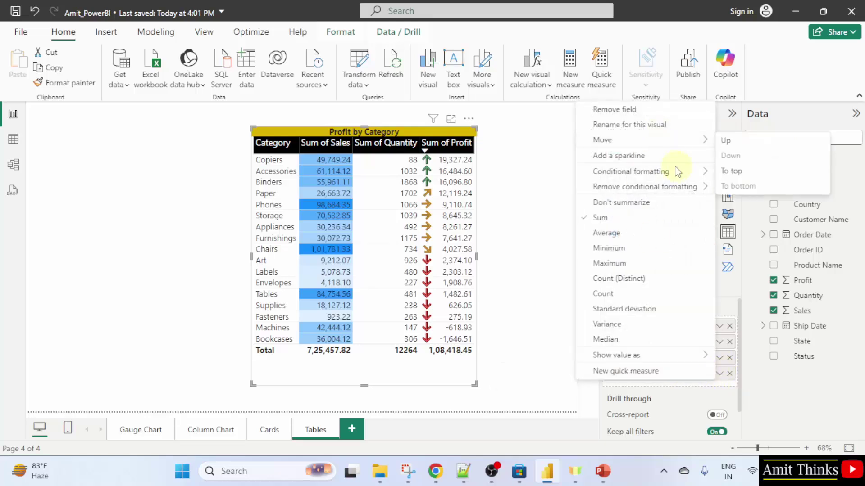
mouse_move(691, 172)
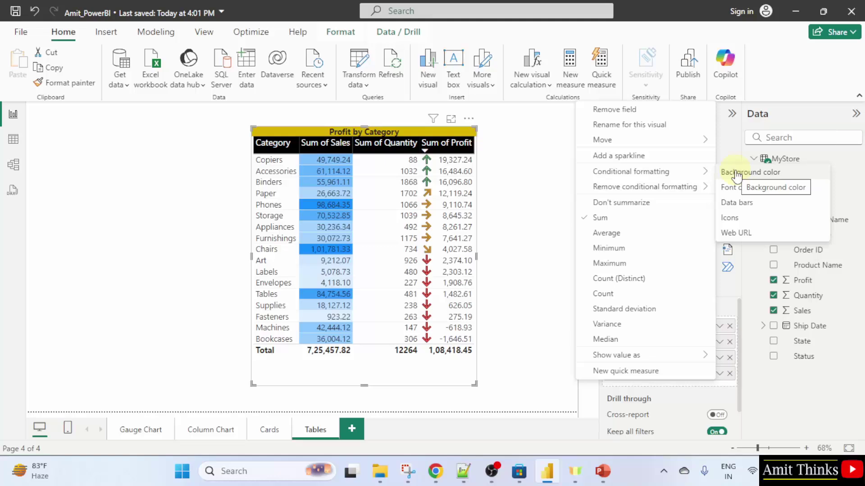
click(740, 217)
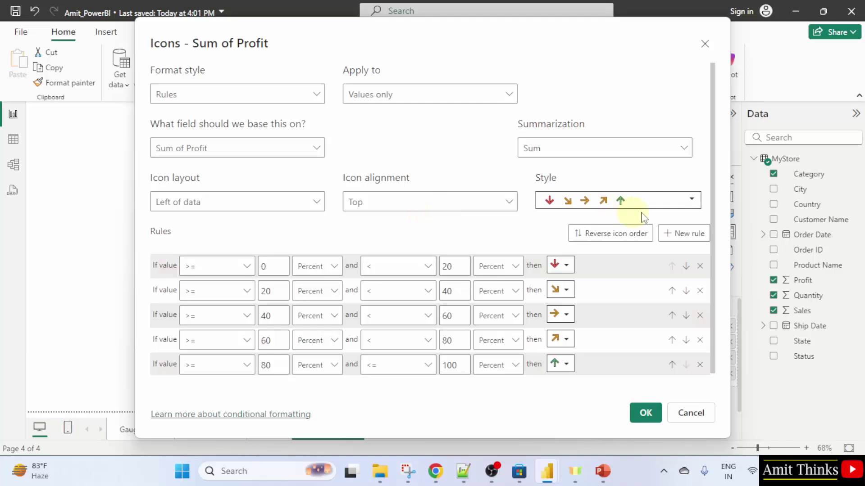
click(665, 206)
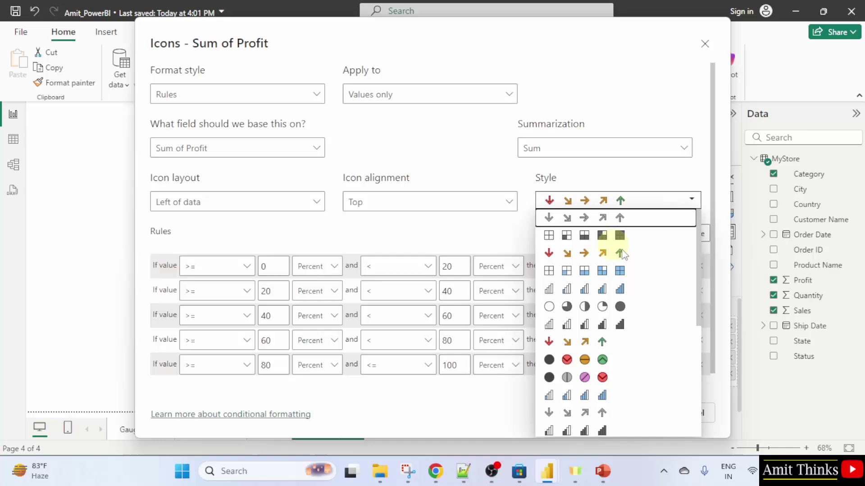
click(584, 180)
click(645, 413)
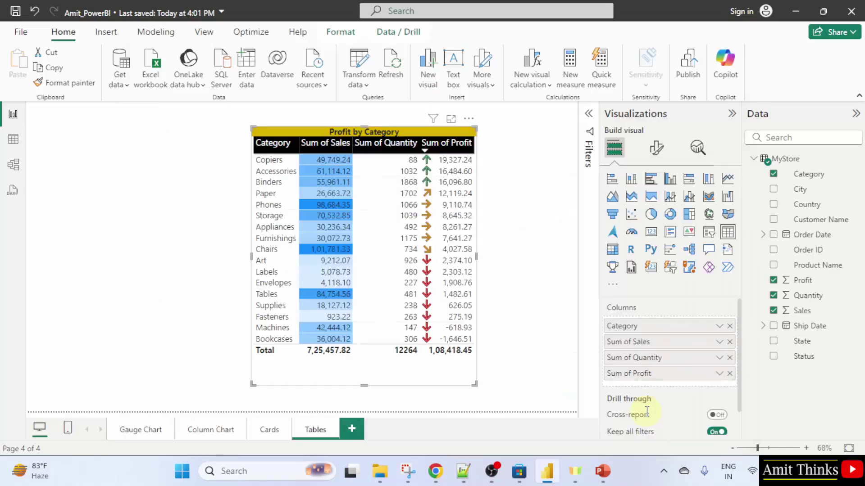